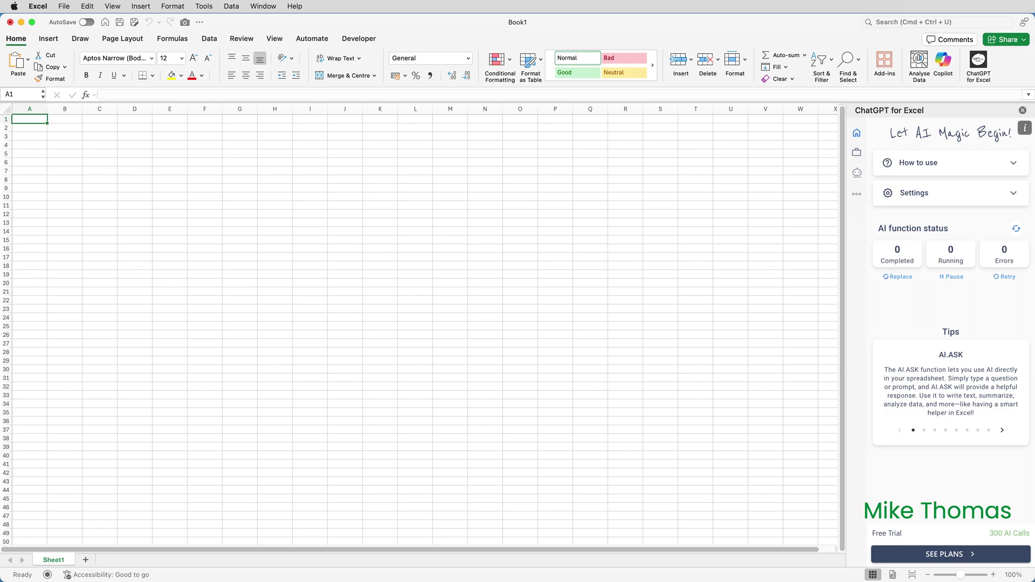
Step: Review the add-in's pricing plans in the task pane, then close it
left_click(856, 152)
left_click(731, 127)
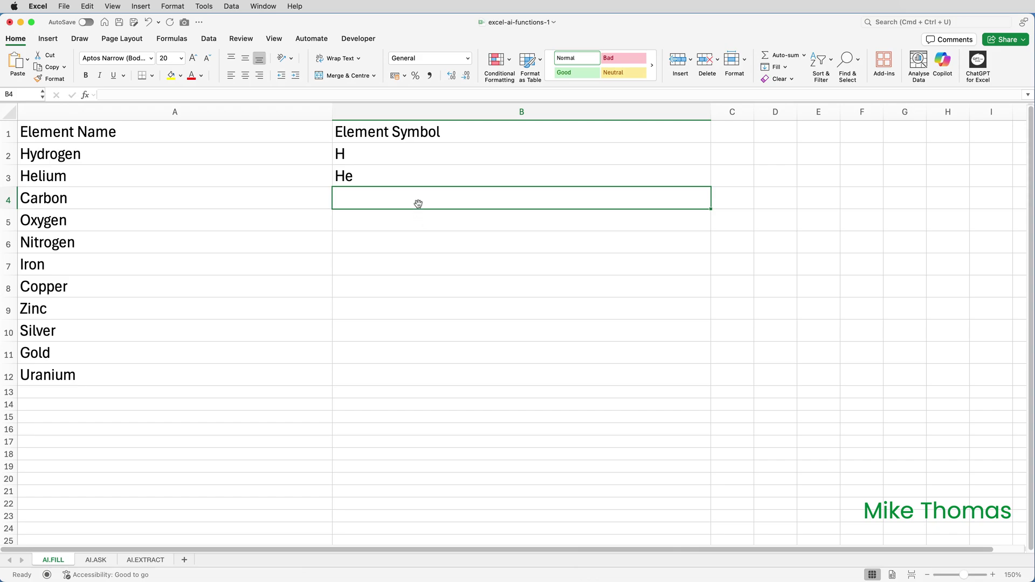
Step: Enter =AI.FILL(A1:B3,A4:A12) in B4 to predict symbols for the remaining elements
double_click(416, 200)
type("=AI.FILL(A1:B3,A4:A12)")
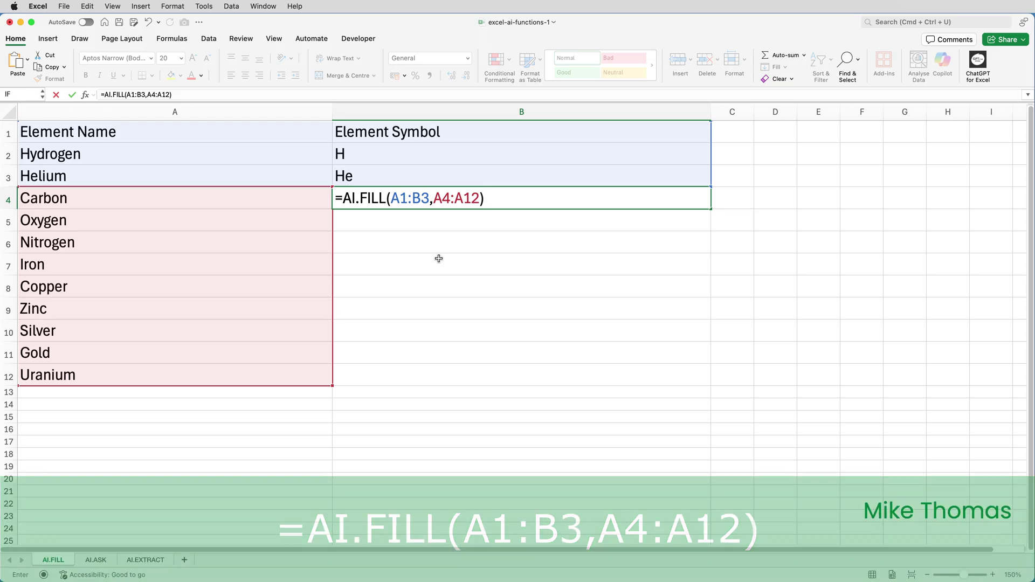
key("ctrl+Return")
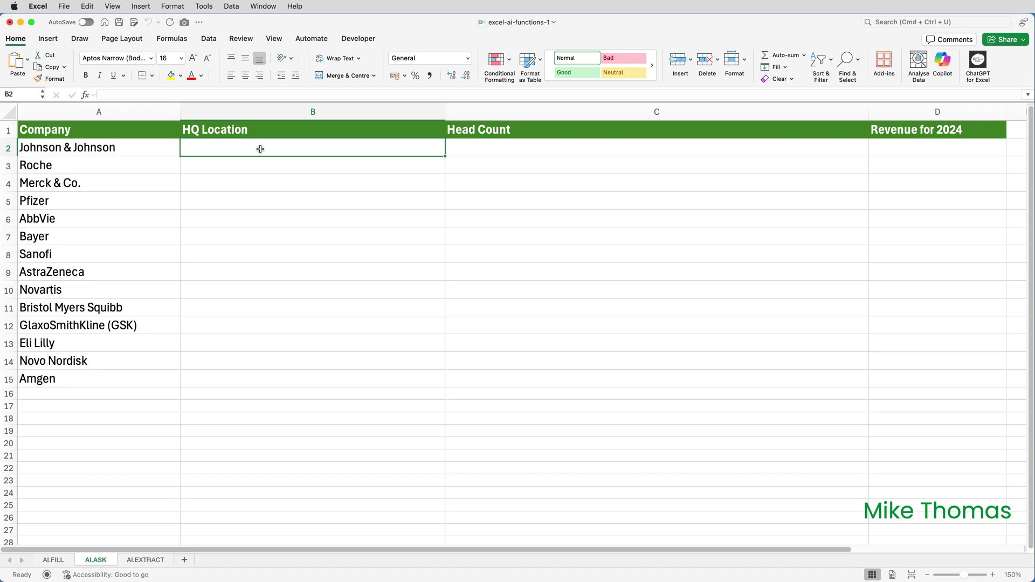
Step: Put =AI.ASK("Which country does the company have its HQ",A2) into cell B2
double_click(260, 149)
type("=AI.ASK(\"Which country does the company have its HQ\",A2)")
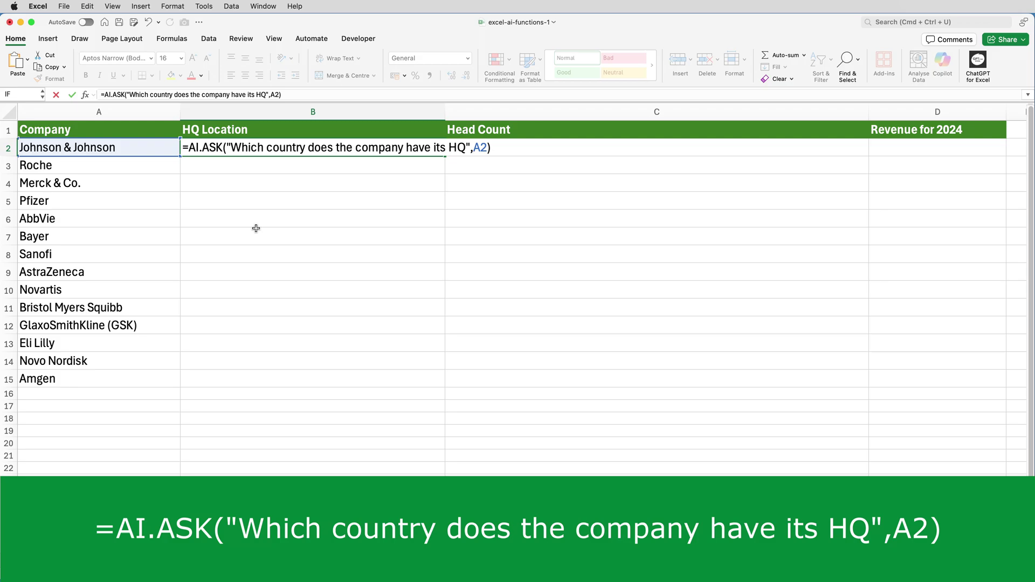
Step: Append '. Just the country' to the B2 HQ prompt and fill it down to B15
key("ctrl+Return")
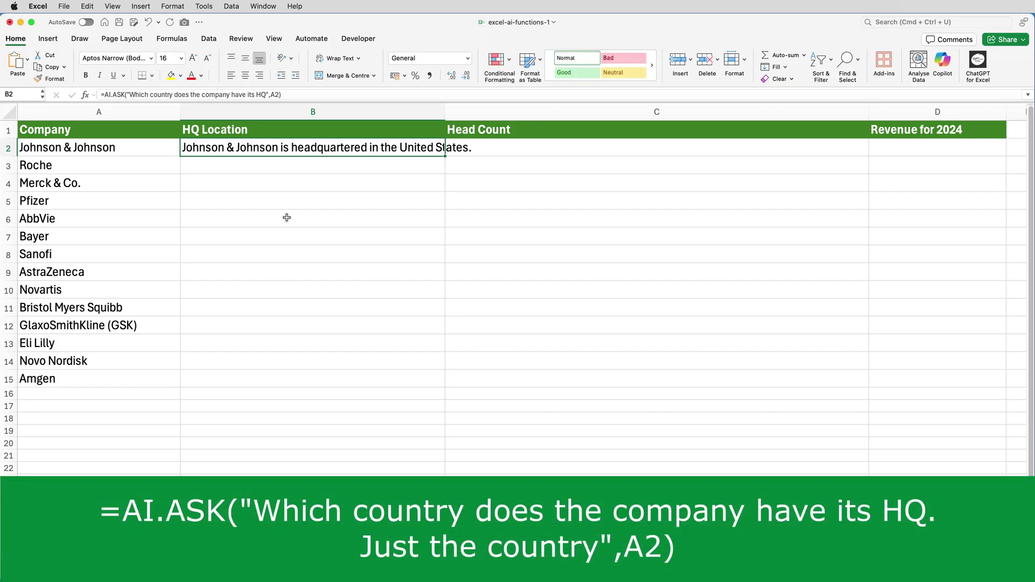
double_click(257, 148)
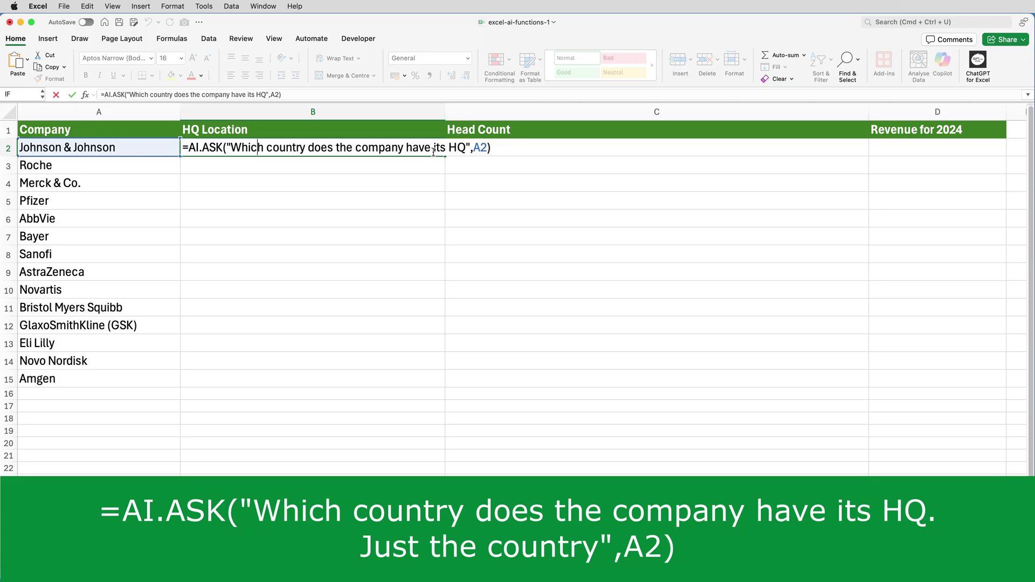
left_click(466, 147)
type(". ")
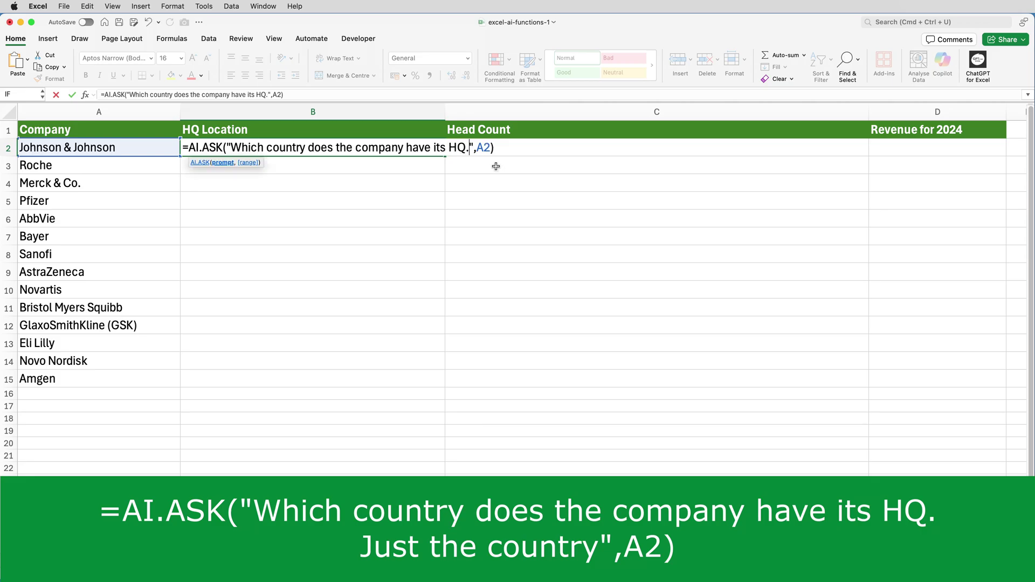
type("Just c")
key("BackSpace")
type("the country")
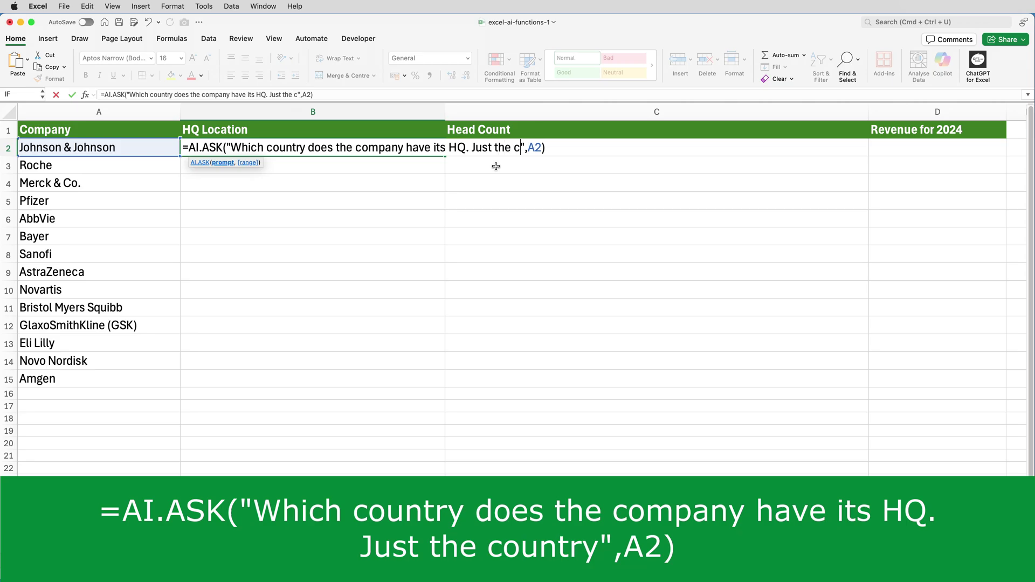
key("ctrl+Return")
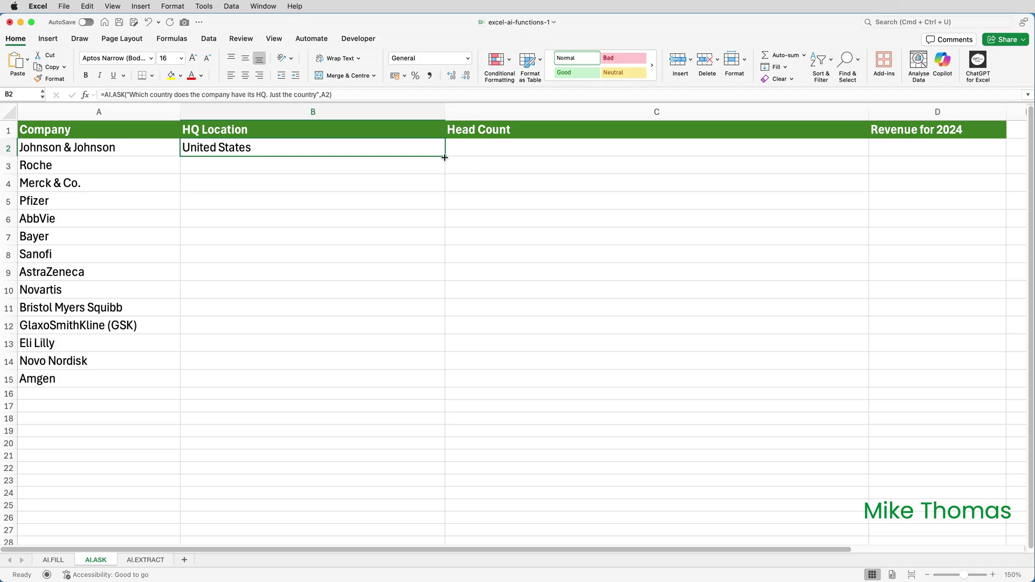
left_click_drag(444, 157, 440, 376)
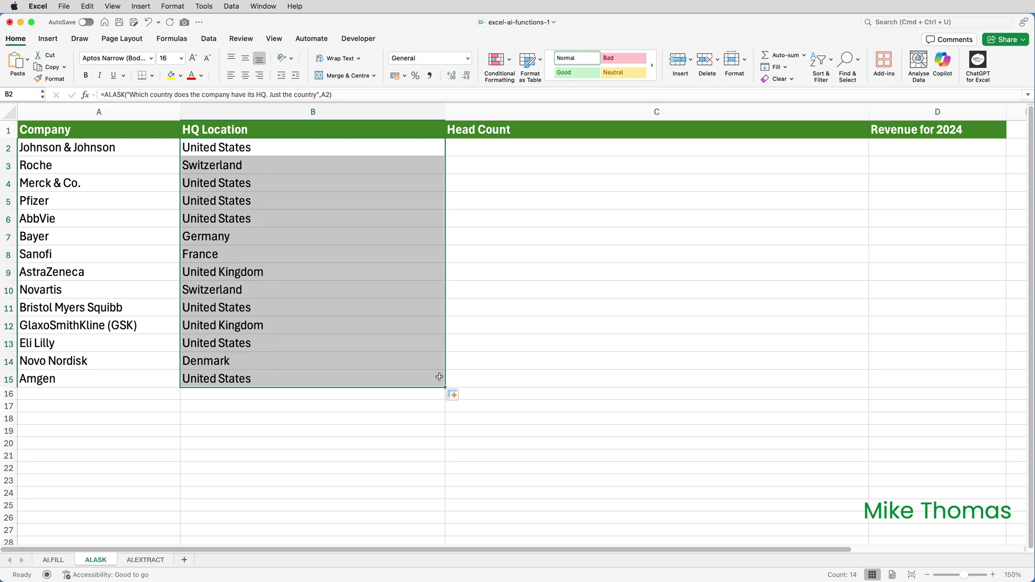
Step: Enter the employee-count AI.ASK formula for A2 in C2 and fill it down to C15
left_click(466, 145)
double_click(468, 147)
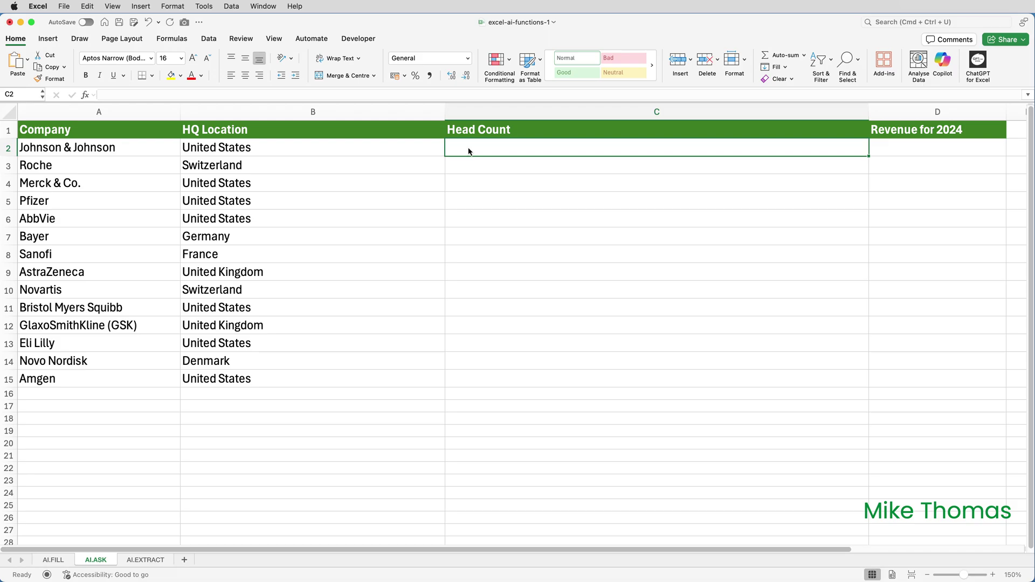
type("=AI.ASK(\"How many employees does the company have. Just the number\",A2)")
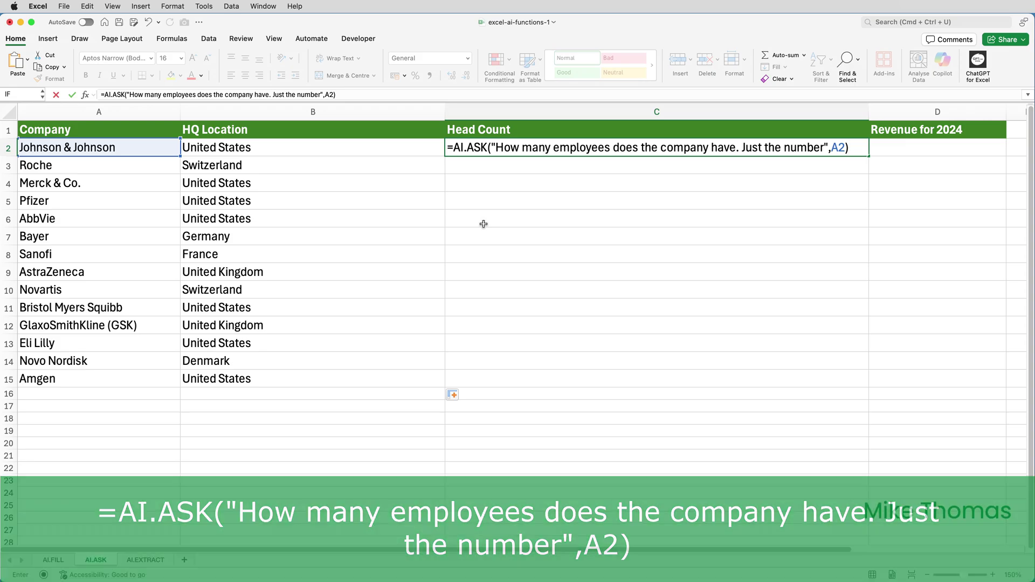
key("ctrl+Return")
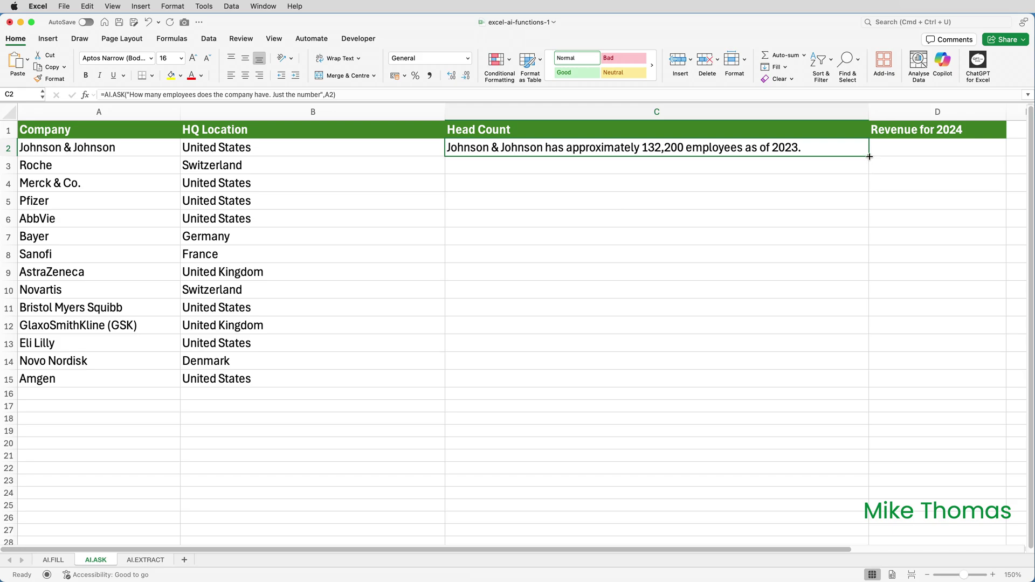
left_click_drag(868, 157, 863, 389)
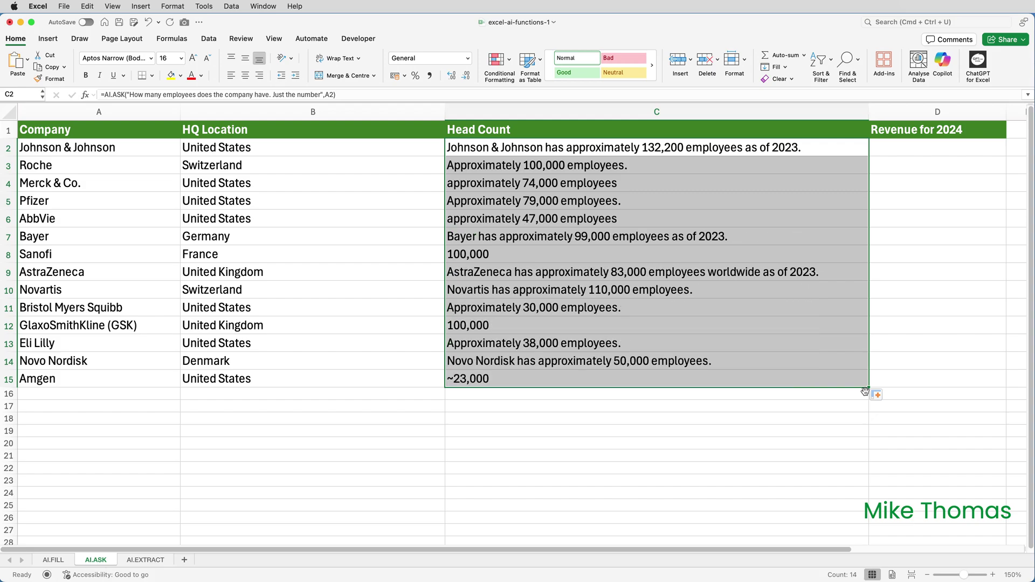
Step: Enter the 2024 total-revenue AI.ASK formula for A2 in D2 and fill it down to D15
left_click(880, 145)
key("F2")
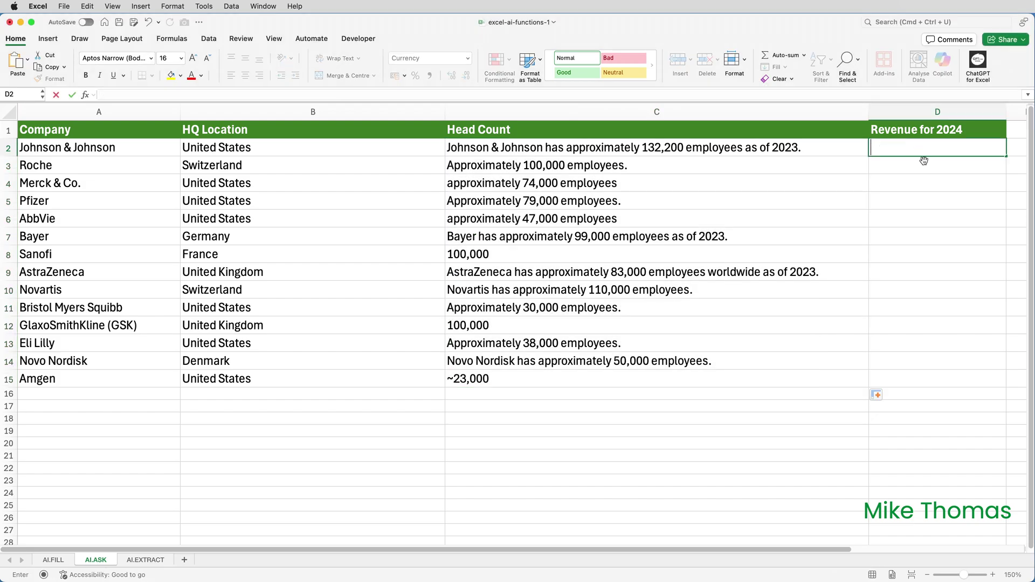
type("=AI.ASK(\"I need the total revenue for 2024. Just the number, unformatted\",A2)")
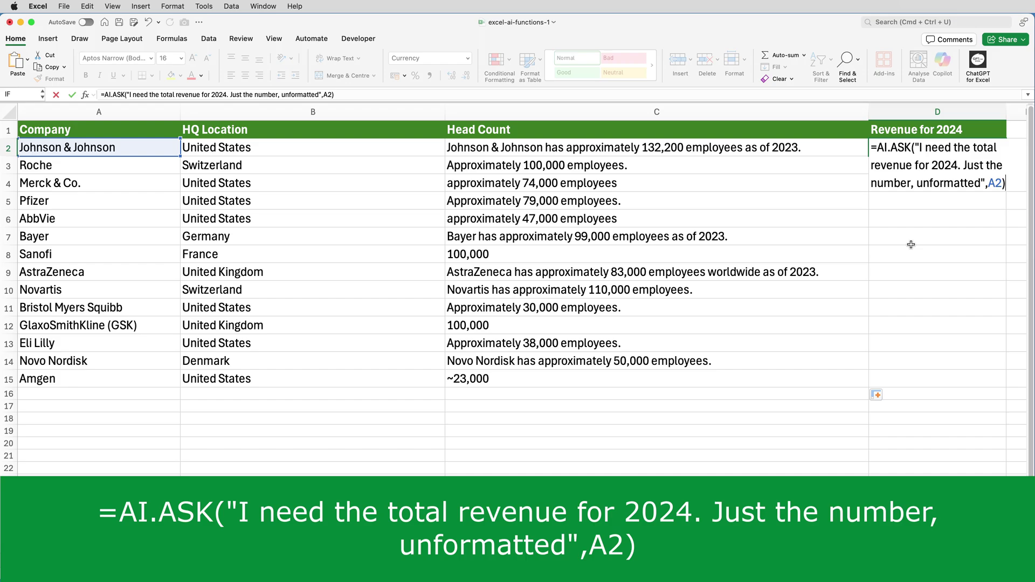
key("Return")
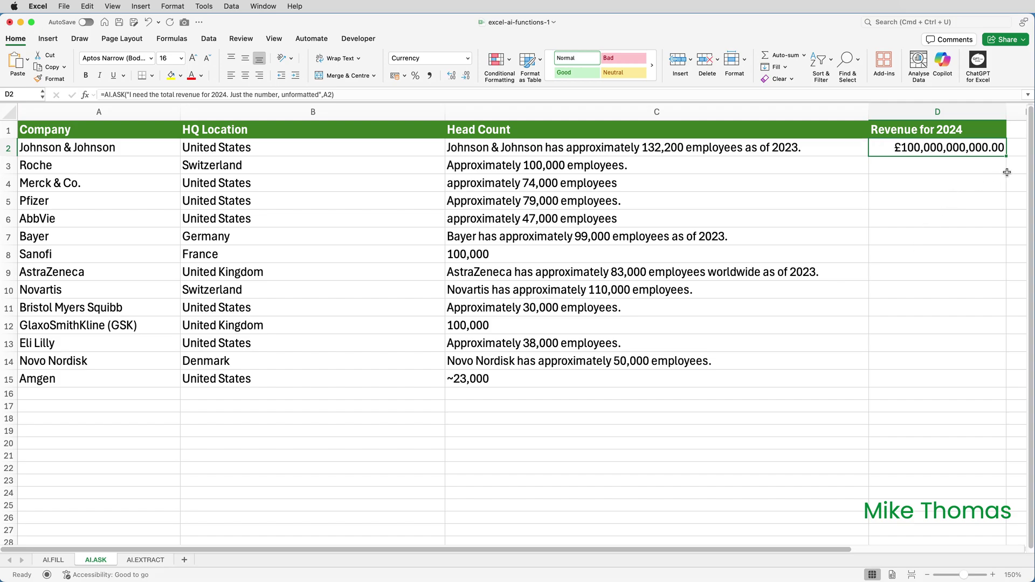
left_click_drag(1006, 157, 977, 391)
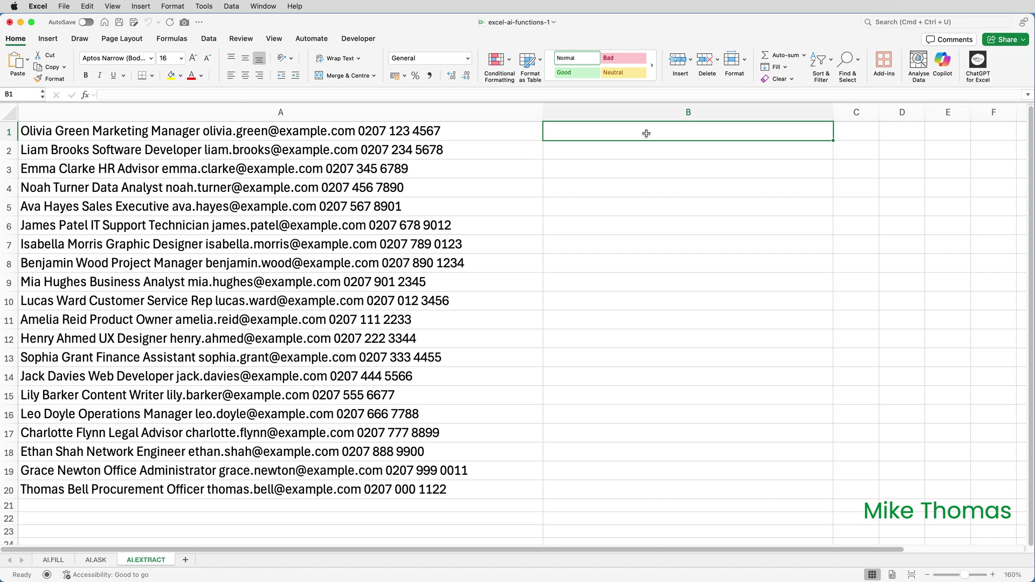
Step: Enter =AI.EXTRACT(A1,"Email Address") in B1 and fill it down to B20
double_click(646, 133)
type("=AI.EXTRACT(A1,\"Email Address\")")
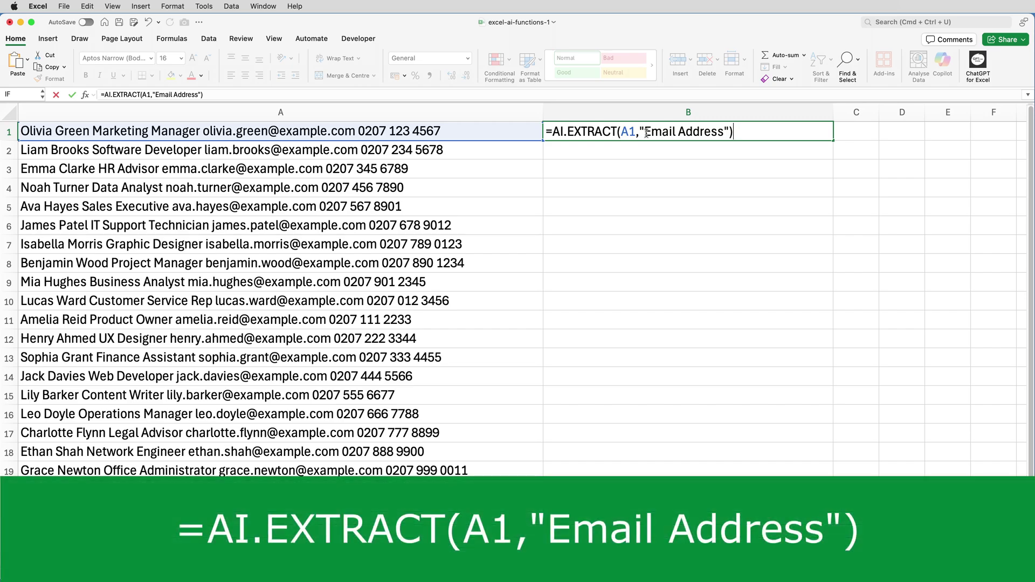
key("Return")
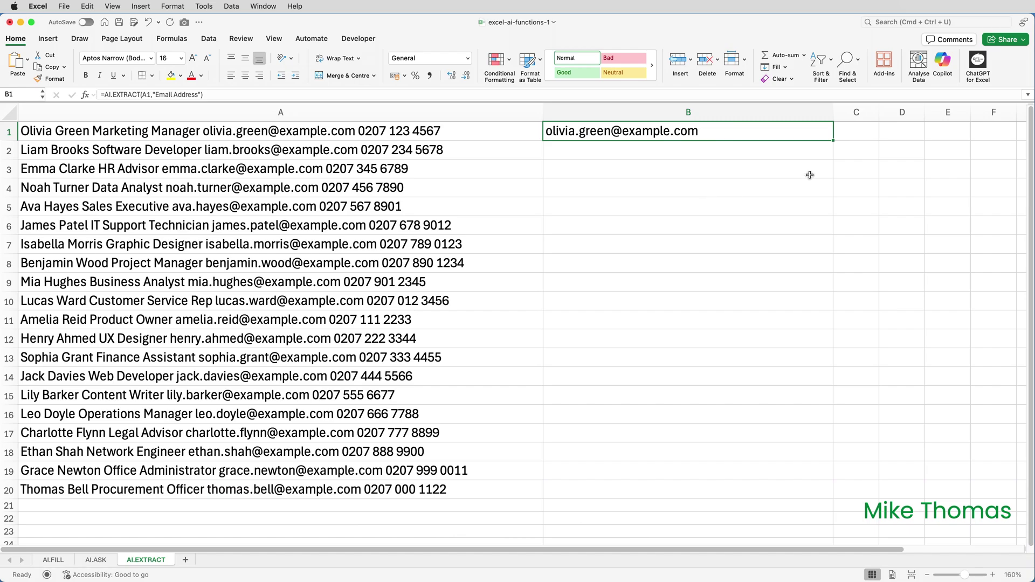
left_click_drag(832, 140, 842, 501)
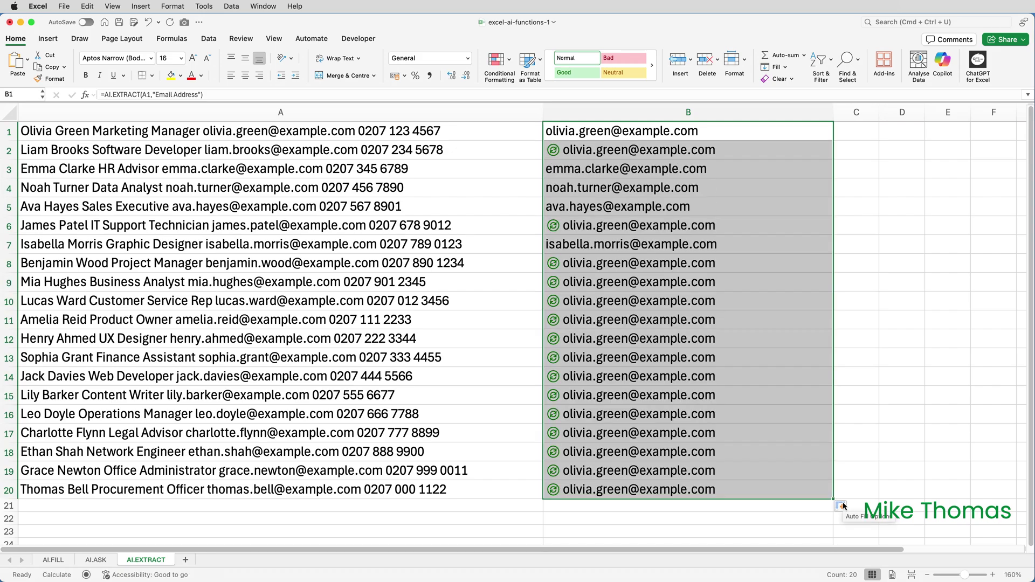